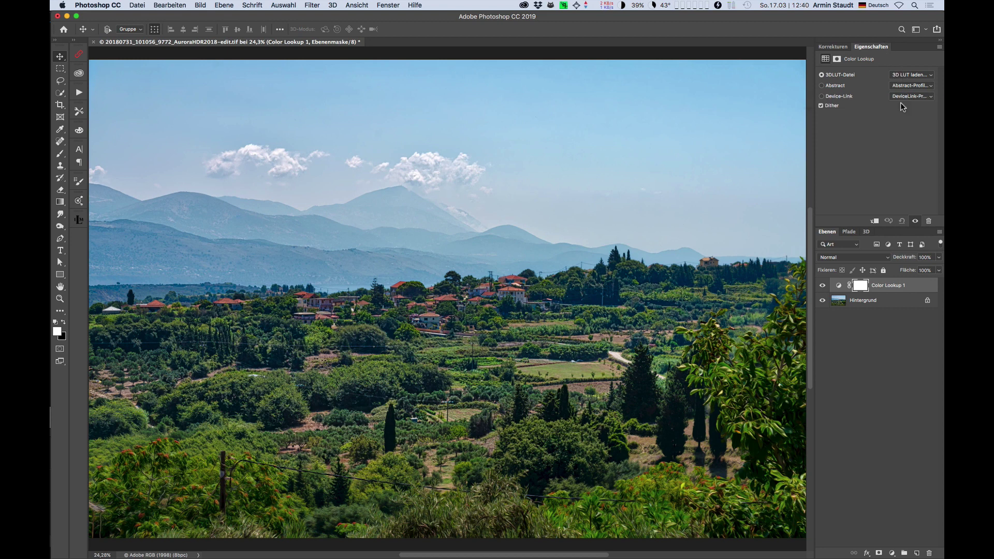
# Preview the 3D LUT and abstract profile lists without choosing anything.
pyautogui.click(911, 76)
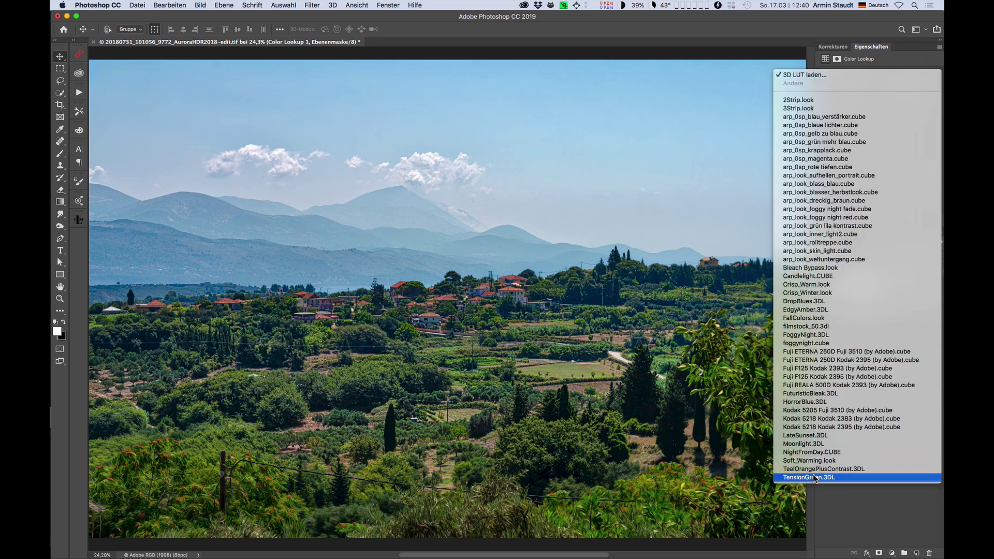
pyautogui.click(890, 65)
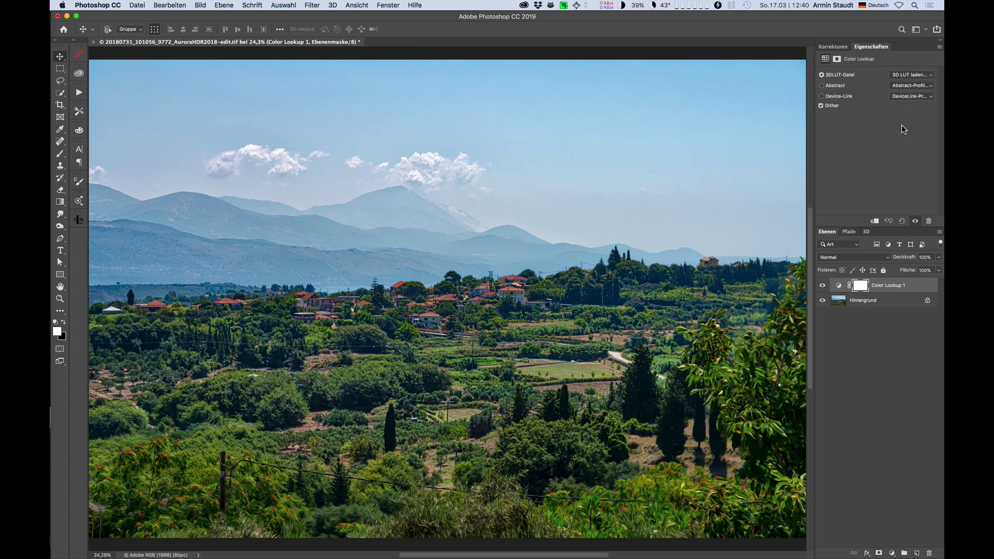
pyautogui.click(910, 86)
pyautogui.click(898, 58)
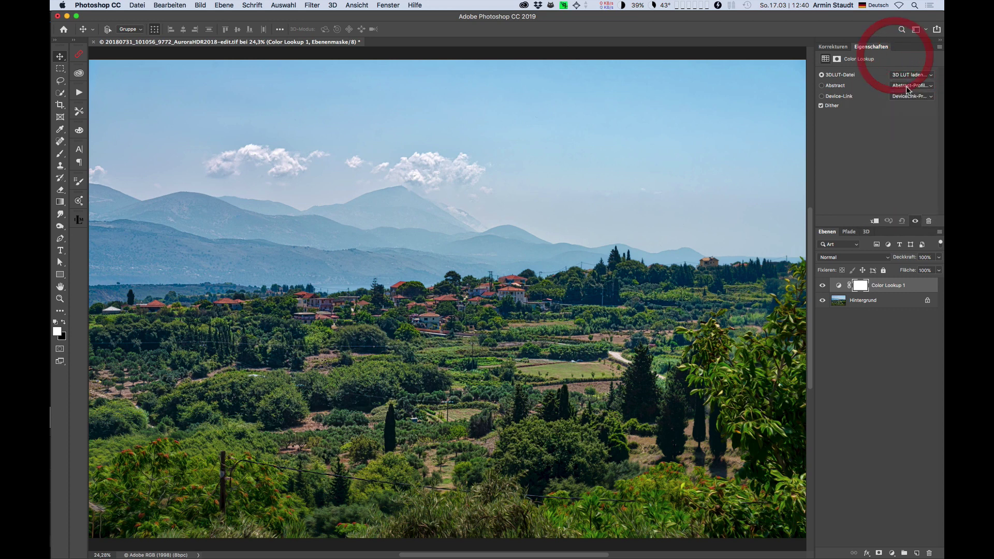
# Try the abstract and device-link lookup modes, cancelling each profile file chooser.
pyautogui.click(821, 86)
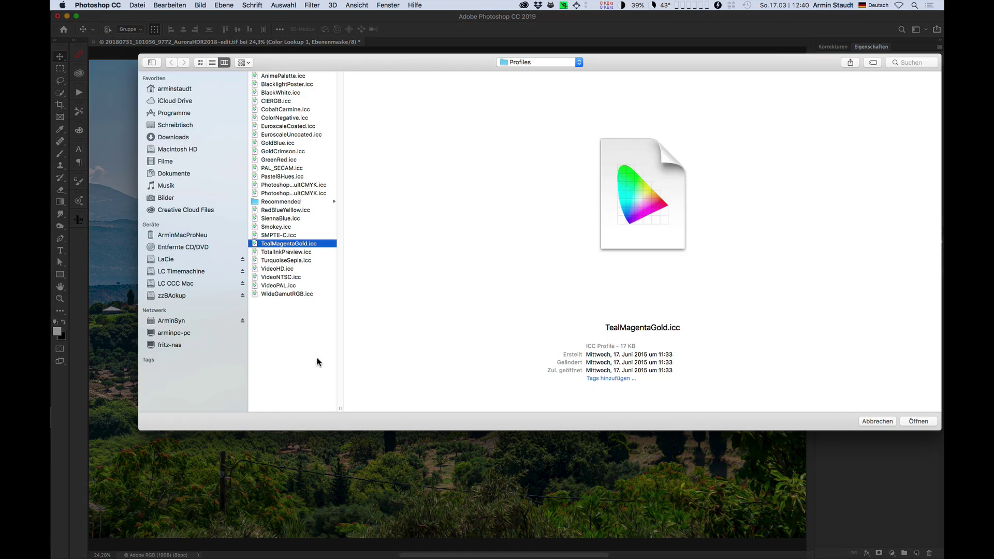
pyautogui.click(886, 422)
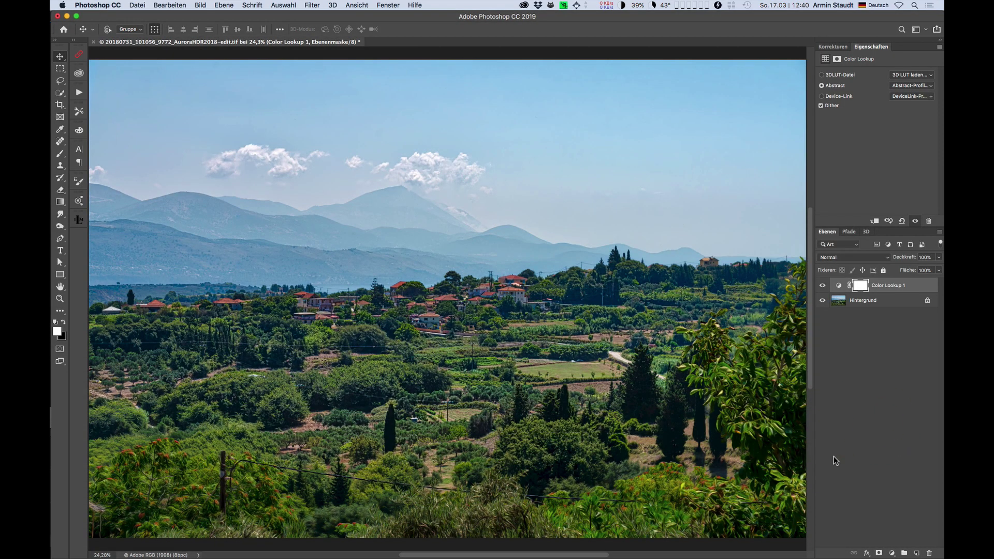
pyautogui.click(821, 96)
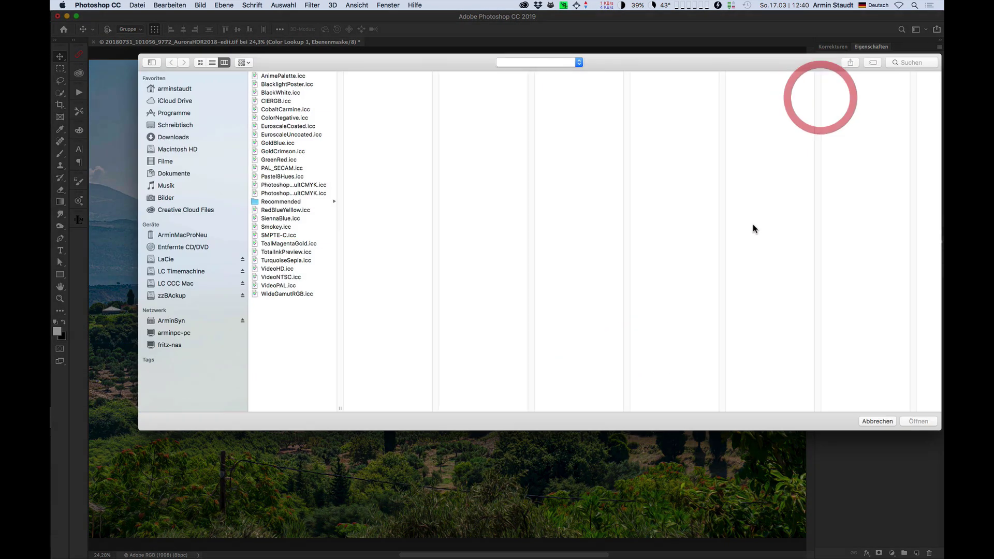
pyautogui.click(864, 420)
pyautogui.click(821, 86)
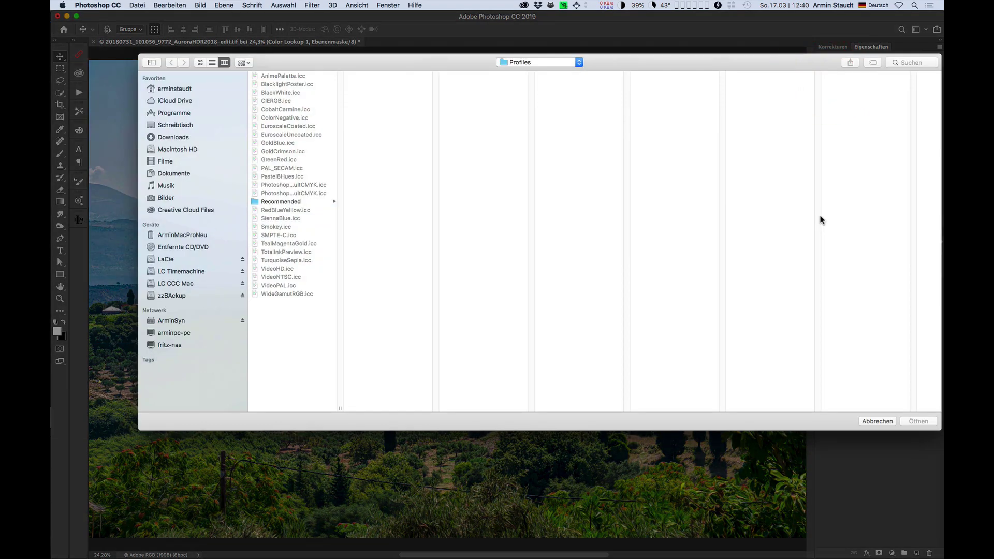
pyautogui.click(878, 422)
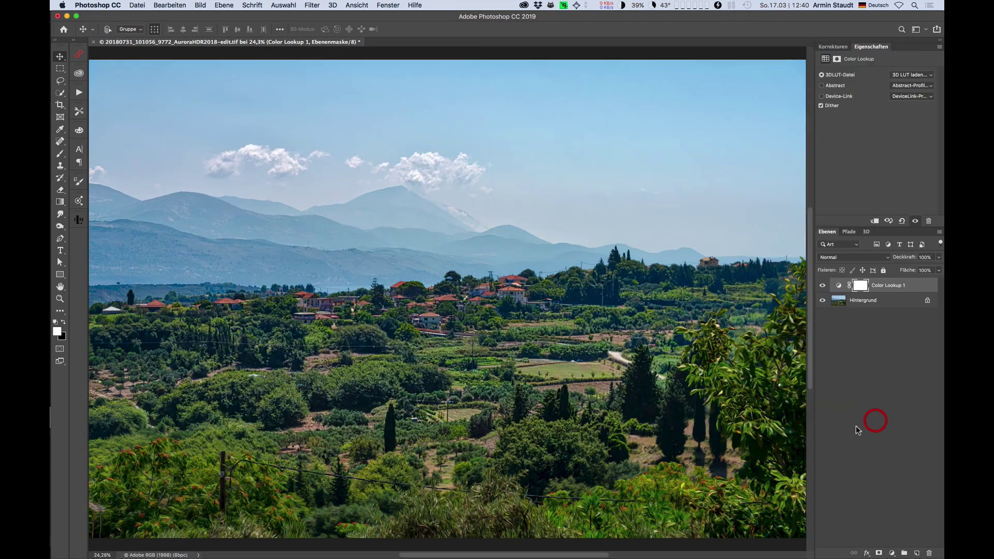
# Apply the Gold-Crimson abstract profile to the Color Lookup layer.
pyautogui.click(904, 78)
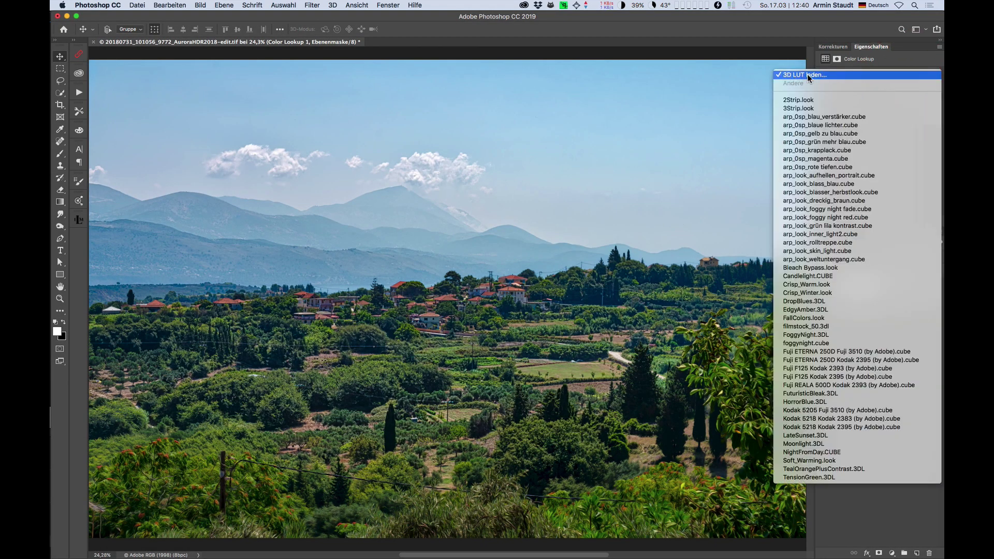
pyautogui.click(901, 74)
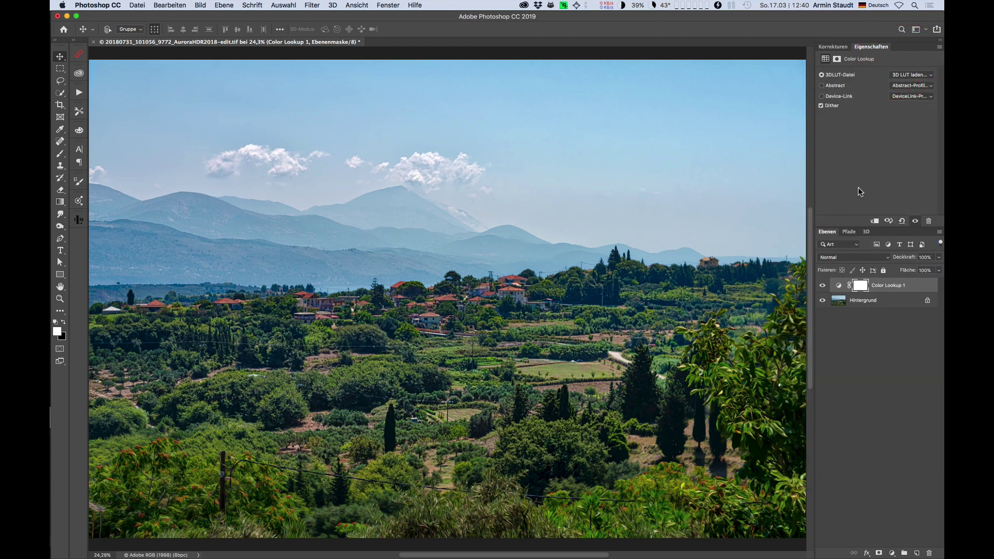
pyautogui.click(905, 89)
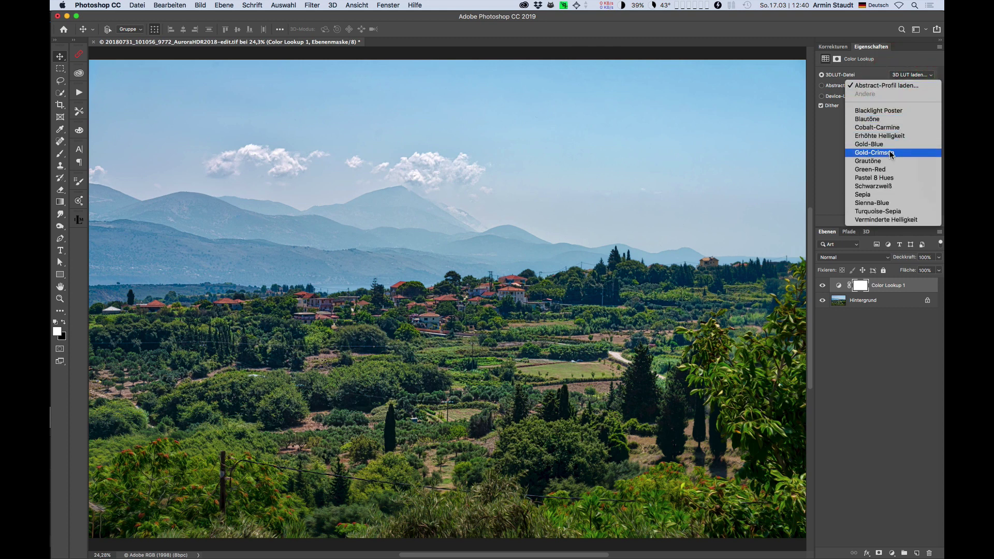
pyautogui.click(888, 153)
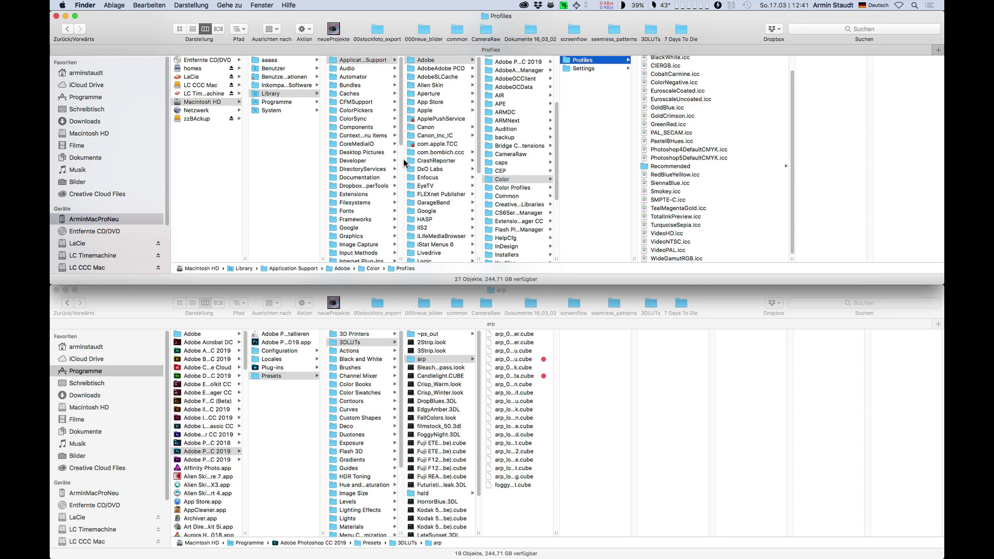
# Navigate Finder to Adobe > Color > Profiles and widen the column to show full .icc names.
pyautogui.click(420, 60)
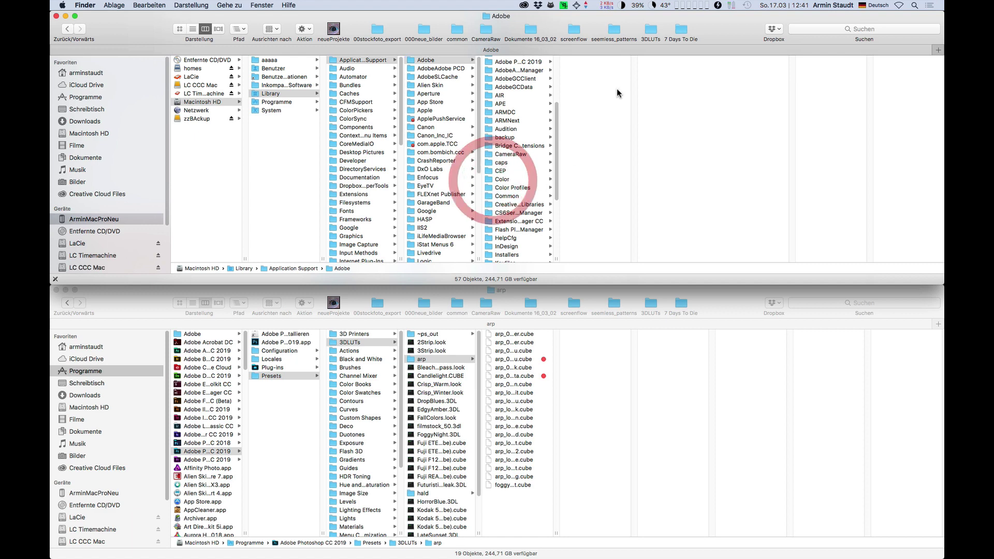
pyautogui.click(516, 179)
pyautogui.click(595, 61)
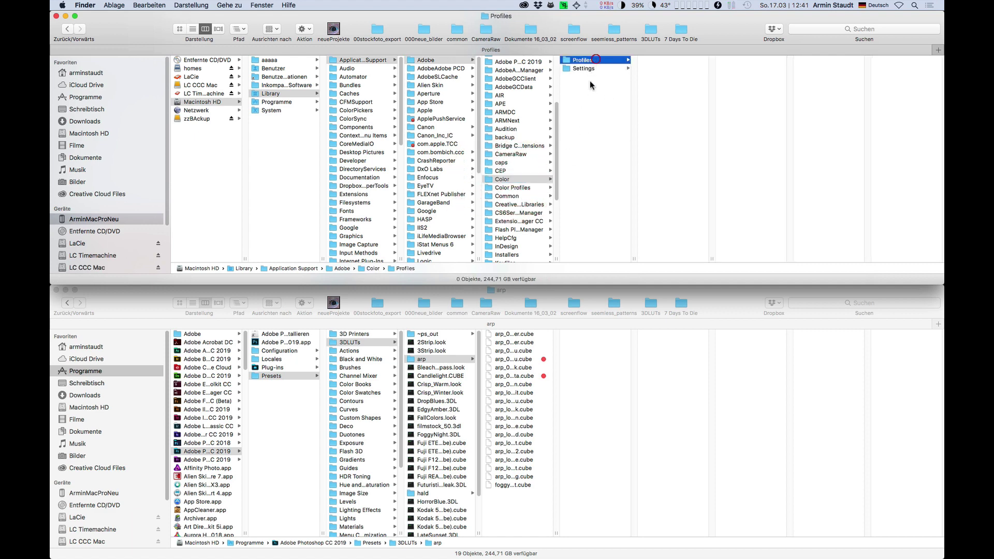
pyautogui.moveTo(713, 259); pyautogui.dragTo(751, 259)
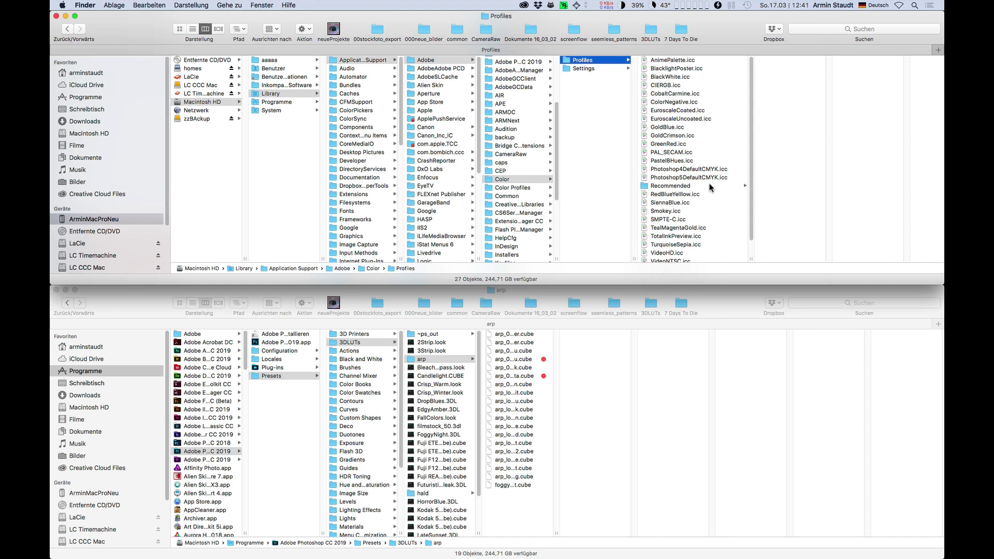
pyautogui.moveTo(755, 178); pyautogui.dragTo(753, 174)
# Back in Photoshop, apply the Smokey device-link and Turquoise-Sepia abstract profiles.
pyautogui.press('super+Tab')
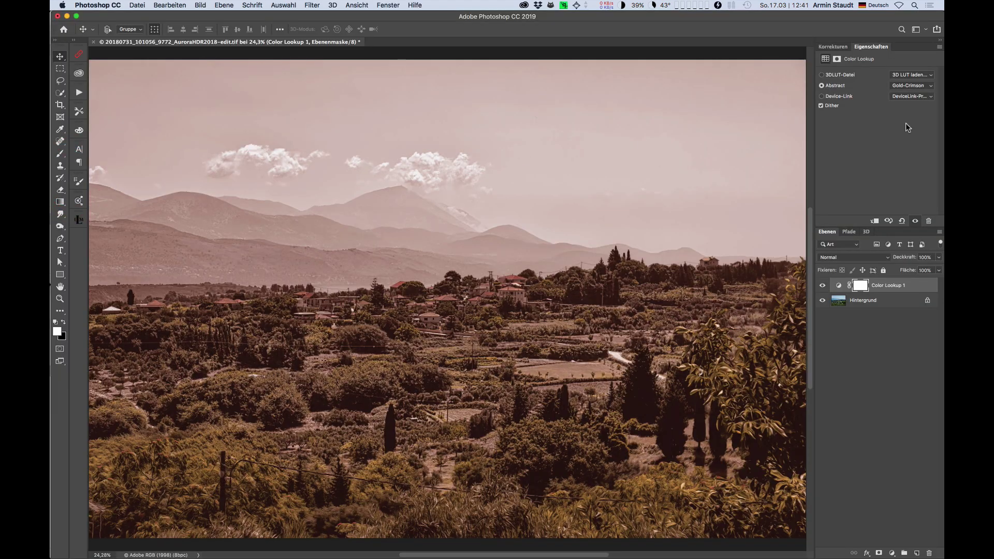
pyautogui.click(906, 85)
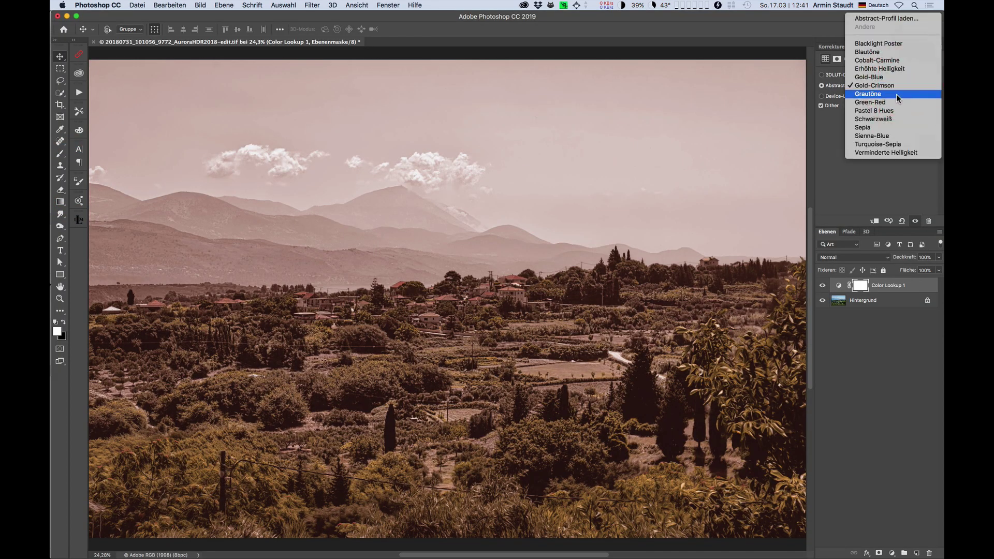
pyautogui.click(880, 173)
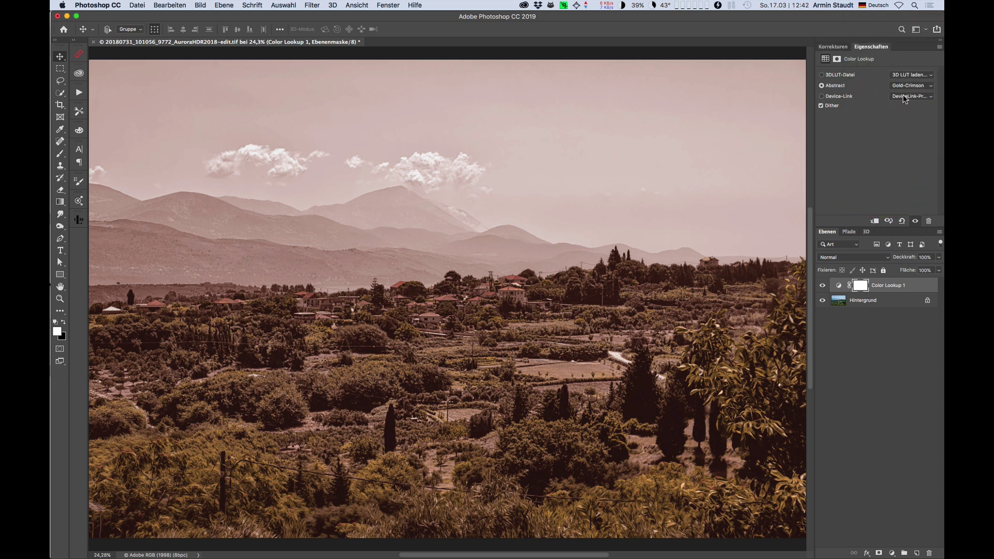
pyautogui.click(904, 96)
pyautogui.click(880, 148)
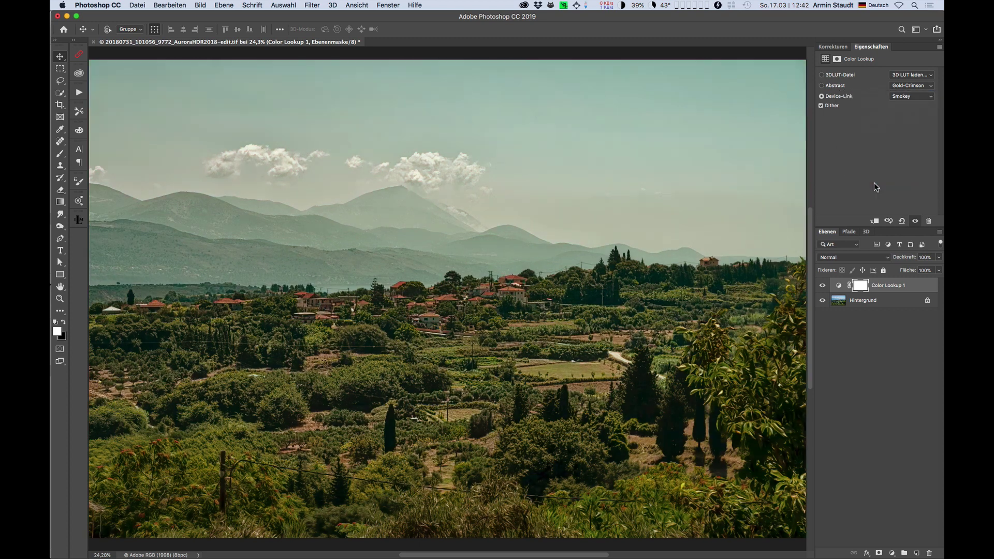
pyautogui.click(905, 88)
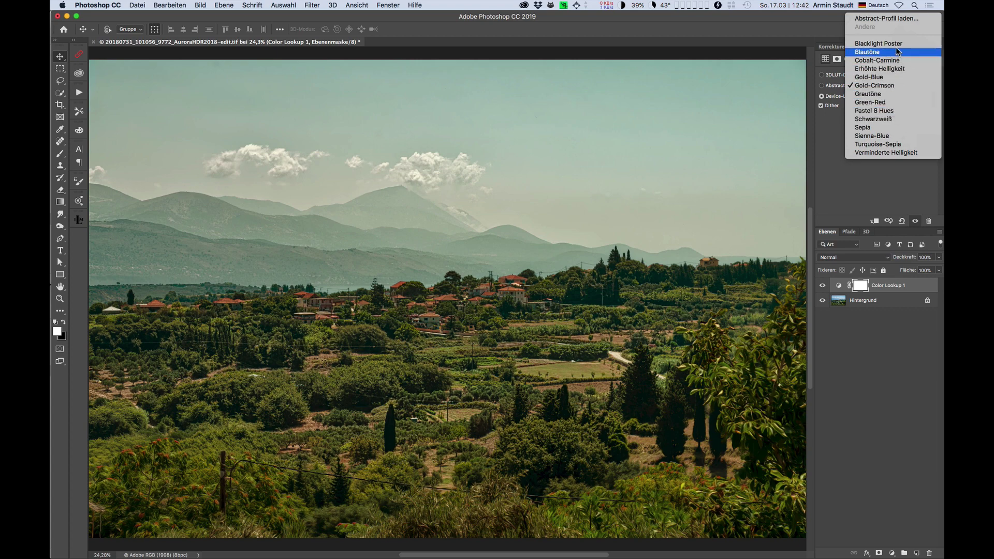
pyautogui.click(886, 148)
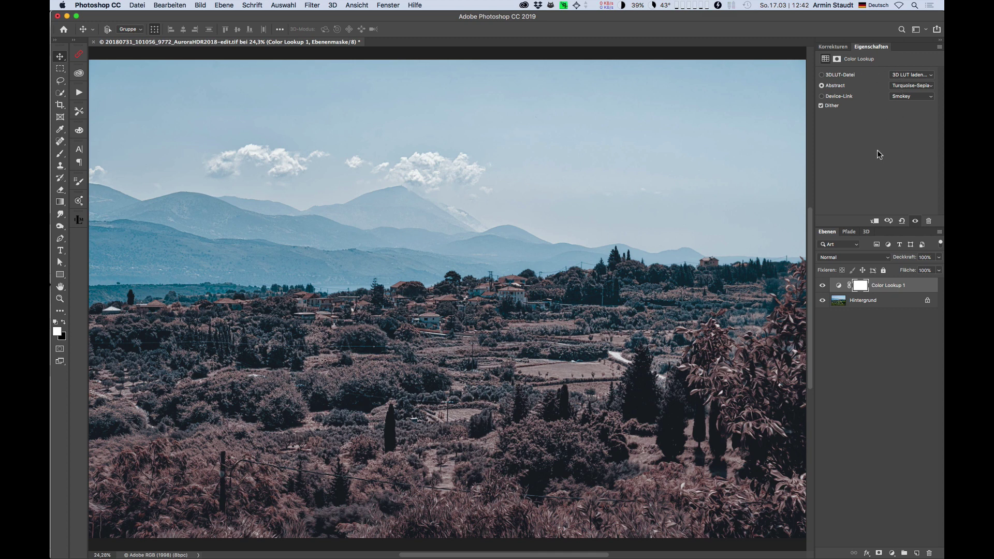
# Compare the FoggyNight.3DL and foggynight.cube lookups, settling on FoggyNight.3DL.
pyautogui.click(902, 76)
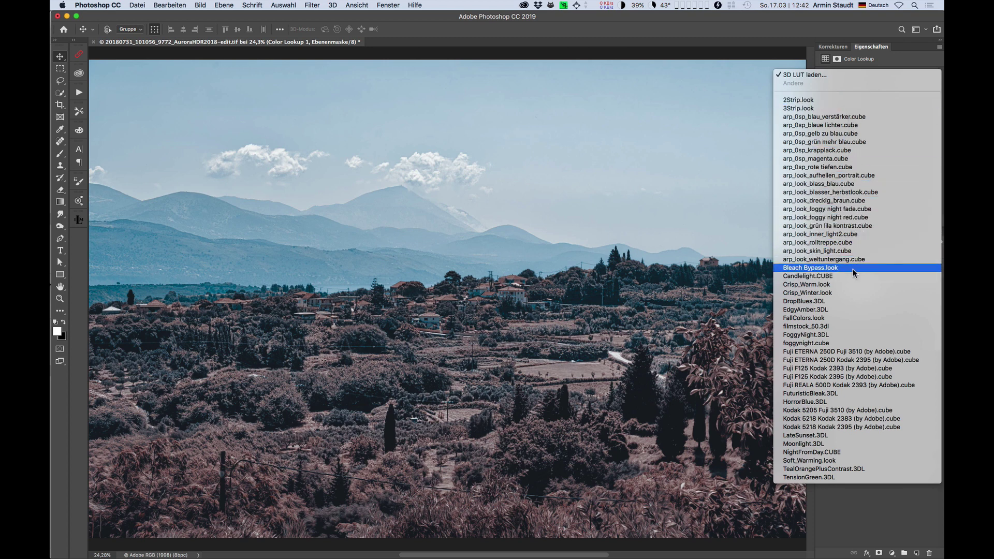
pyautogui.click(840, 335)
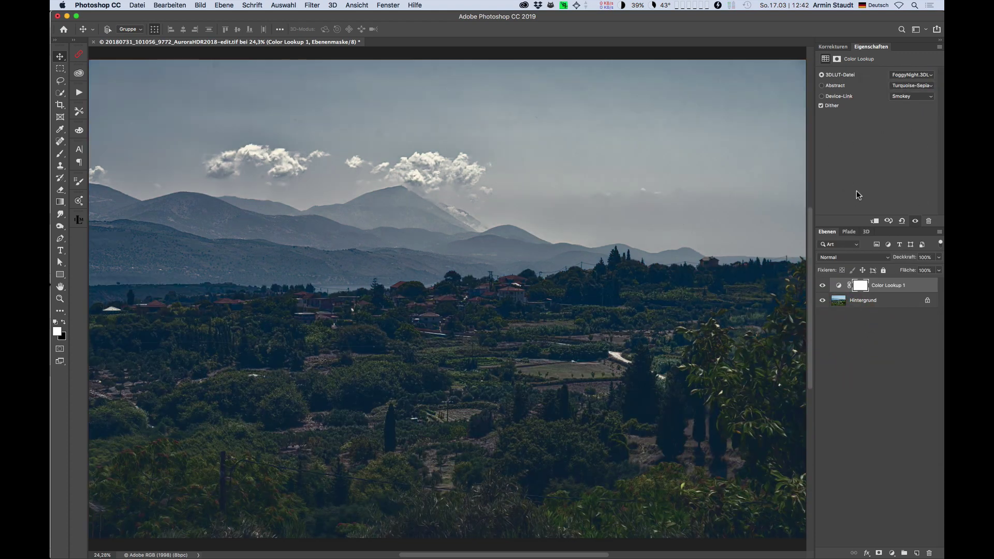
pyautogui.click(902, 77)
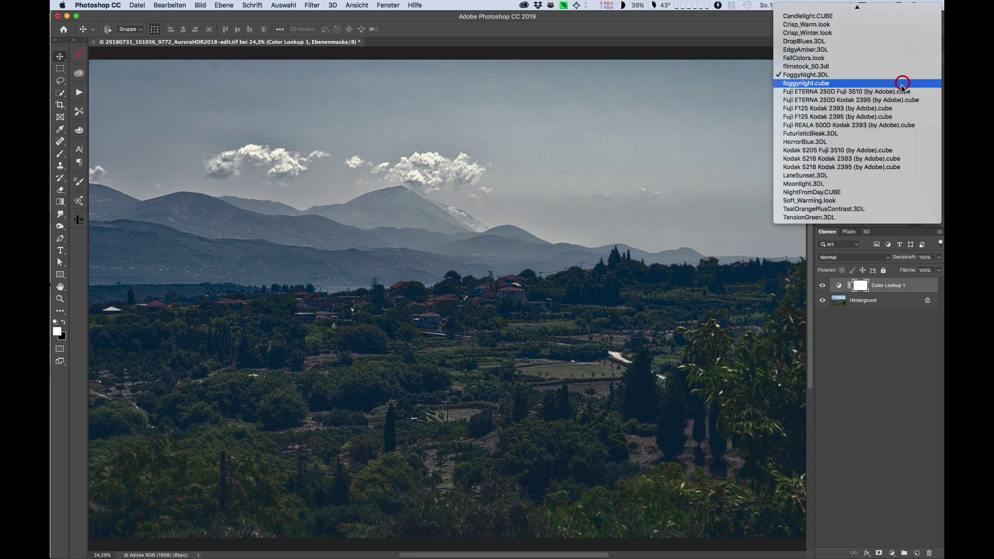
pyautogui.click(903, 83)
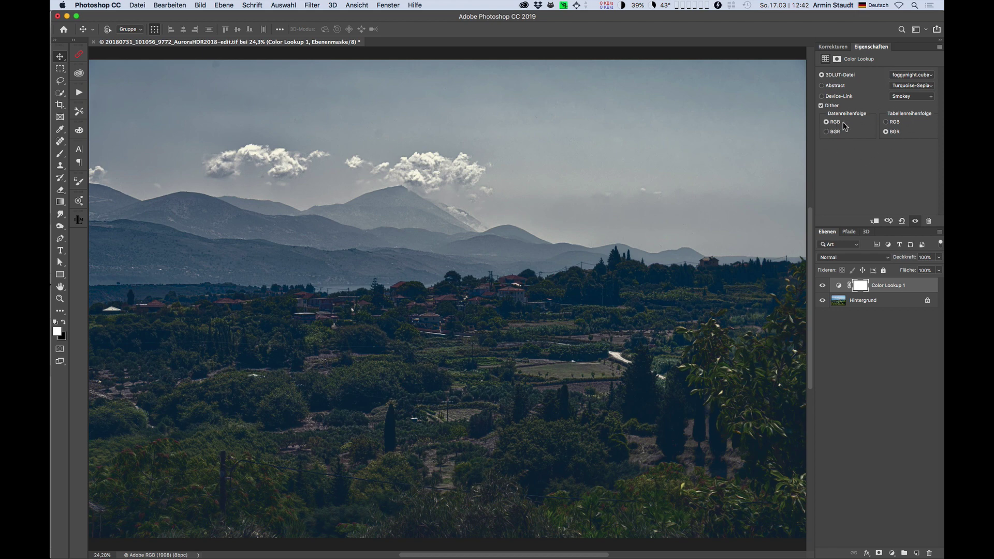
pyautogui.click(906, 74)
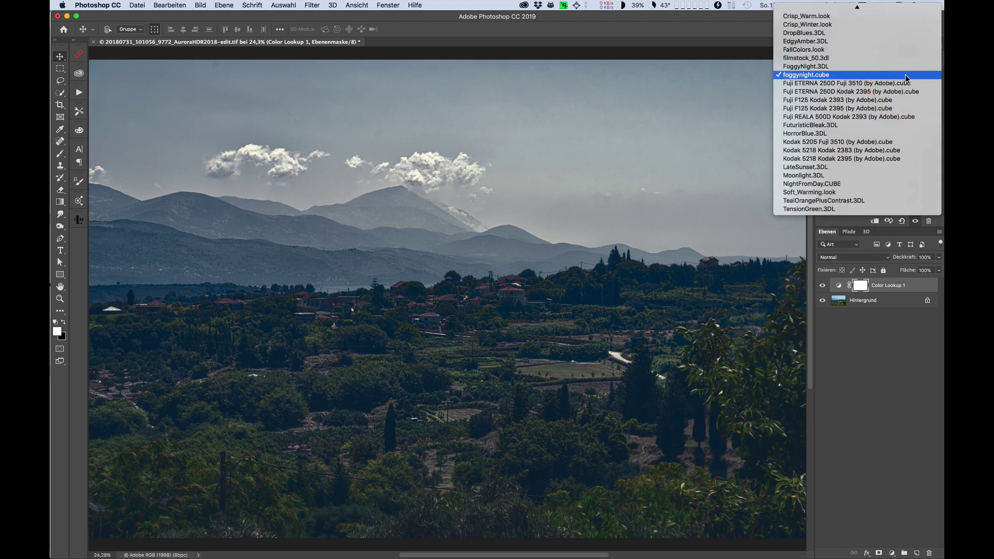
pyautogui.click(867, 65)
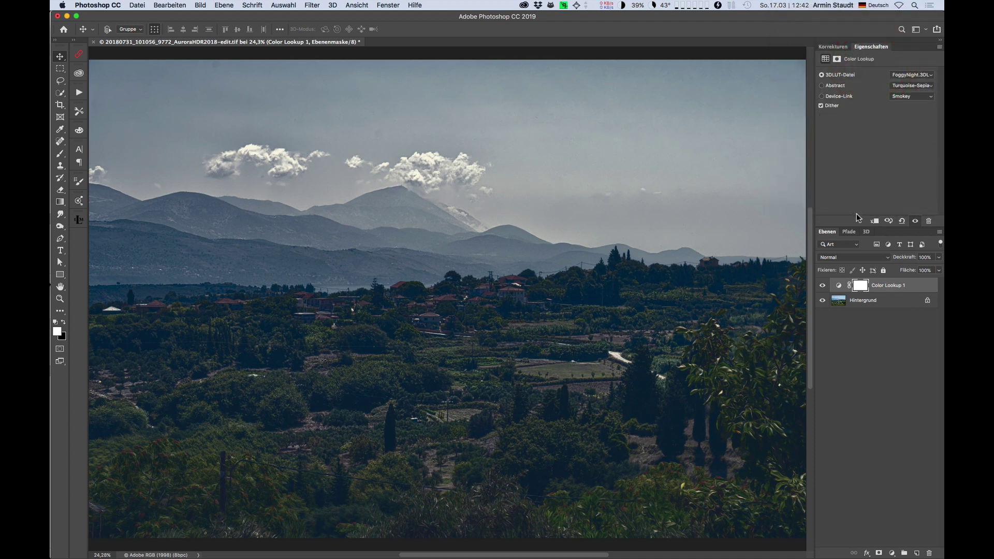
pyautogui.press('super+n')
# Create a blank document with a FoggyNight.3DL Color Lookup layer and open Color Lookup Tables export.
pyautogui.press('Return')
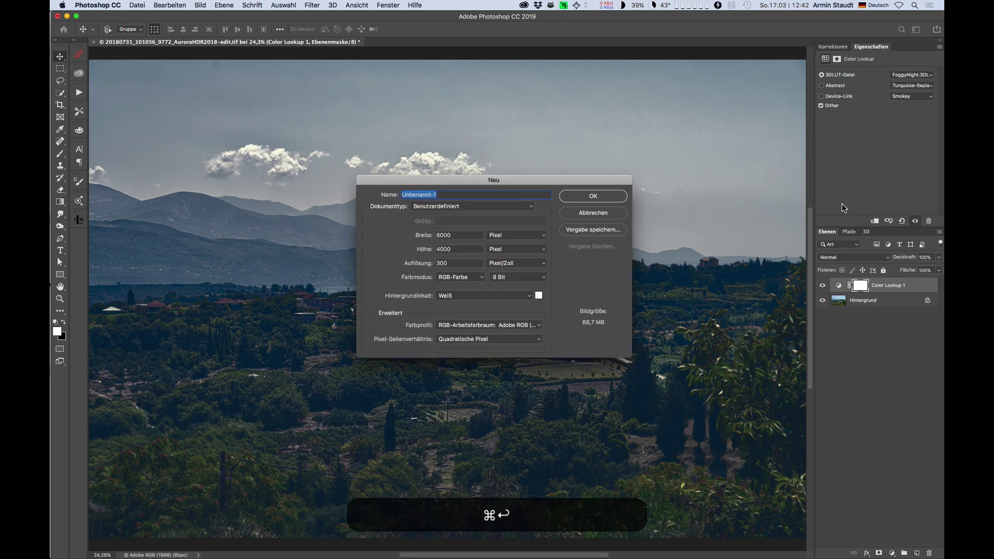
pyautogui.click(833, 47)
pyautogui.click(897, 79)
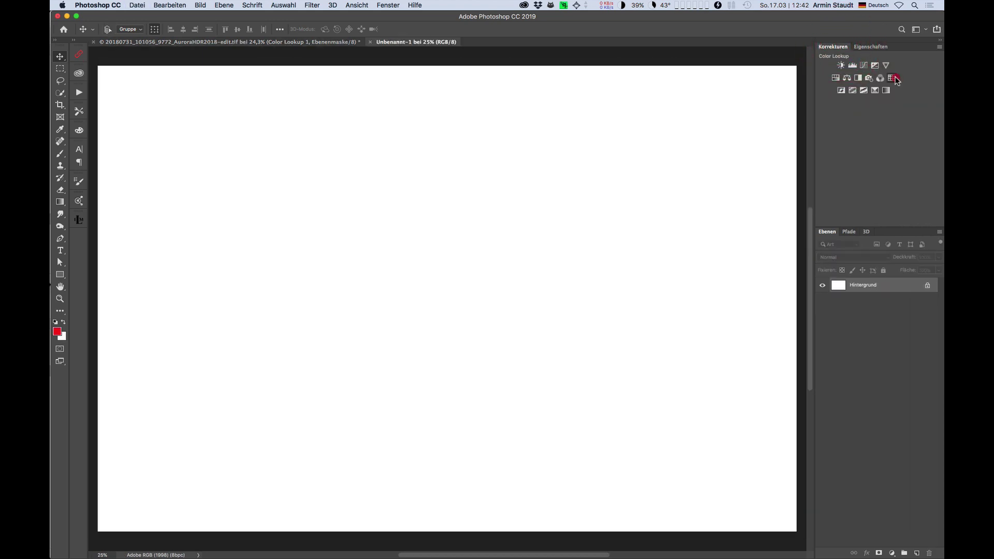
pyautogui.click(913, 74)
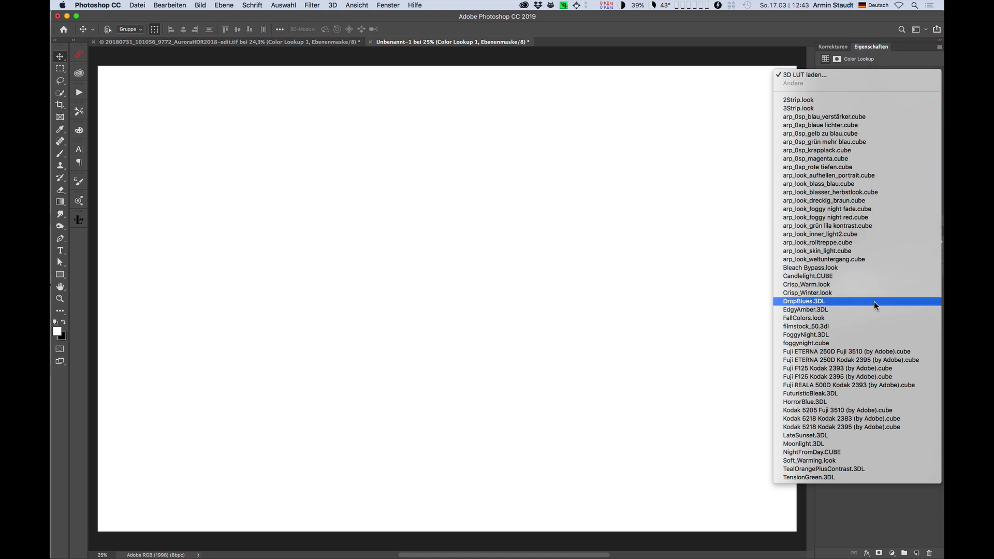
pyautogui.click(865, 335)
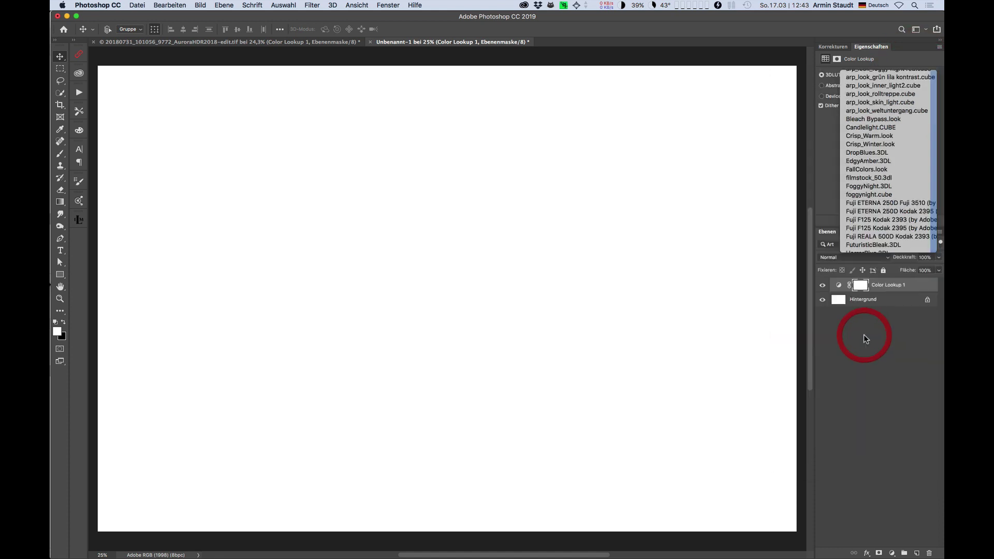
pyautogui.click(137, 5)
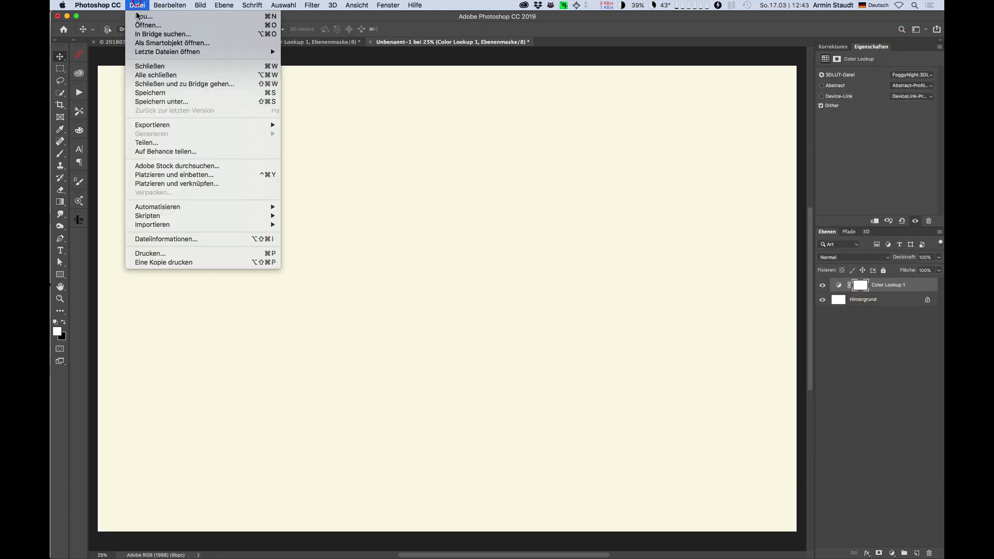
pyautogui.moveTo(152, 125)
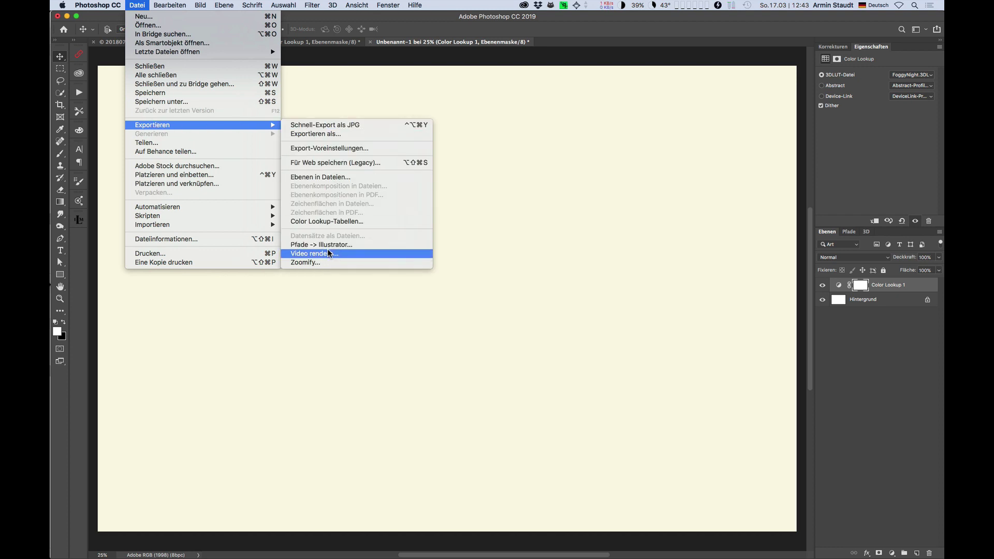
pyautogui.click(335, 222)
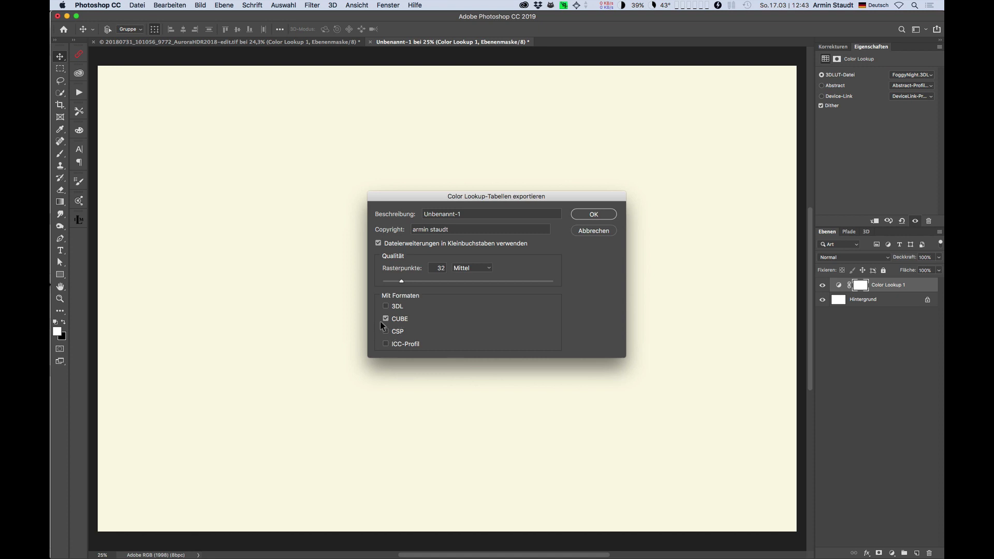
# Dismiss the LUT export and load foggynight.cube on the landscape's Color Lookup 1.
pyautogui.click(599, 231)
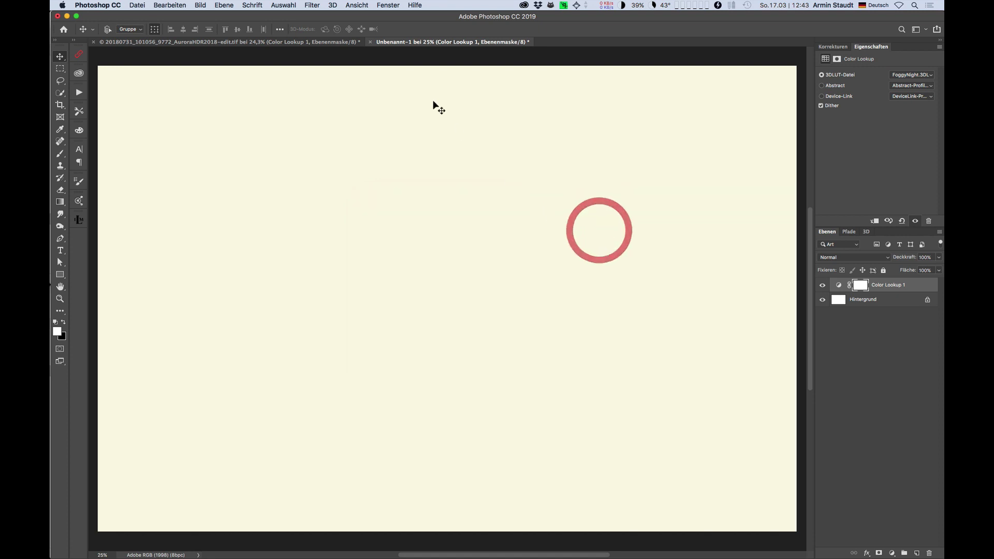
pyautogui.click(320, 41)
pyautogui.click(912, 76)
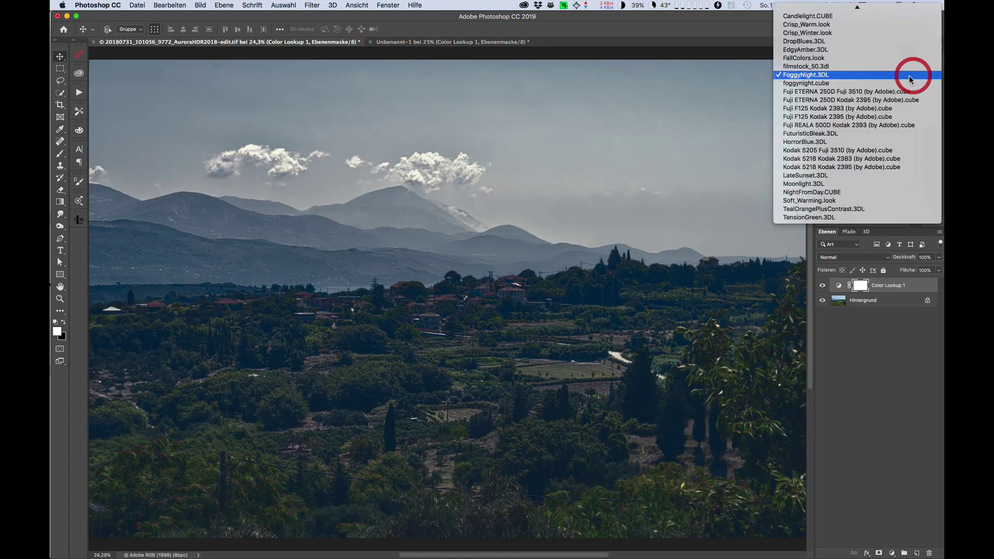
pyautogui.click(903, 83)
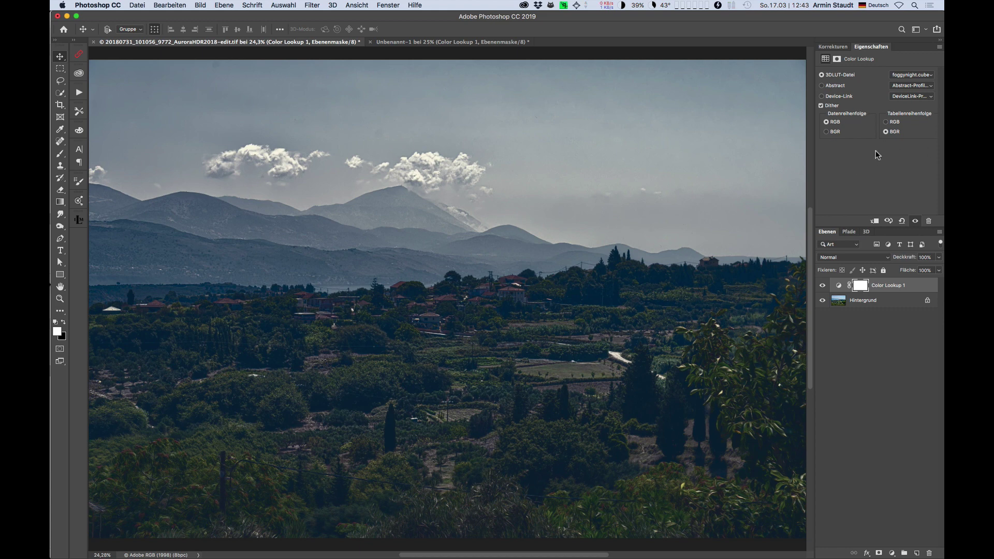
# Inspect arp_0sp_gelb zu blau.cube in BBEdit, selecting its DOMAIN_MAX values 1.0 1.0 1.0.
pyautogui.press('super+Tab')
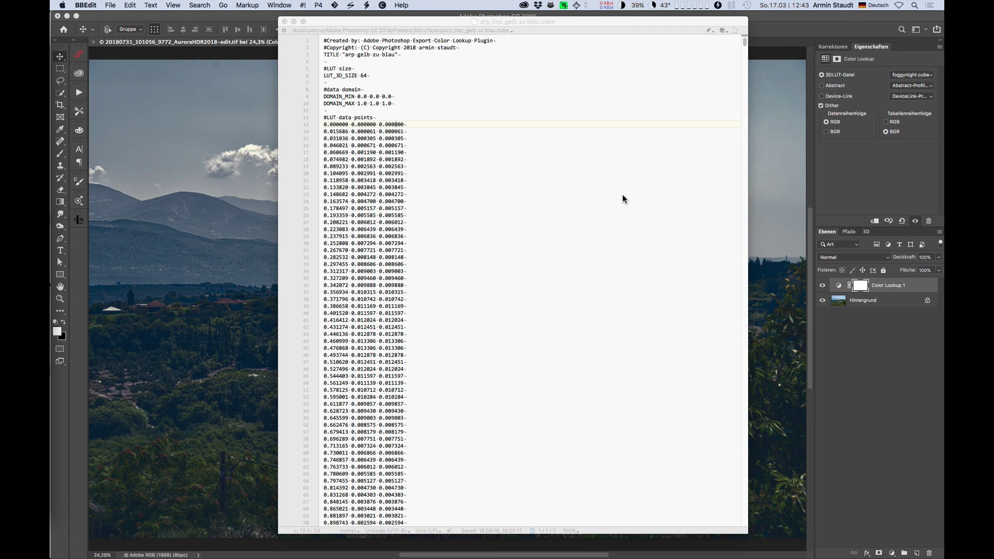
pyautogui.click(745, 44)
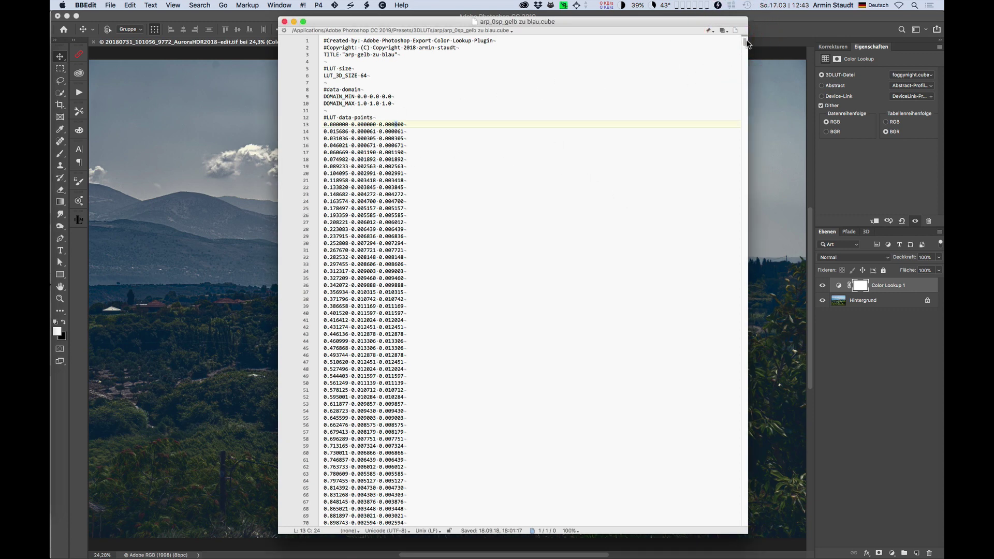
pyautogui.moveTo(746, 41)
pyautogui.mouseDown()
pyautogui.moveTo(643, 489)
pyautogui.moveTo(698, 28)
pyautogui.mouseUp()
pyautogui.moveTo(358, 103); pyautogui.dragTo(395, 104)
pyautogui.click(878, 337)
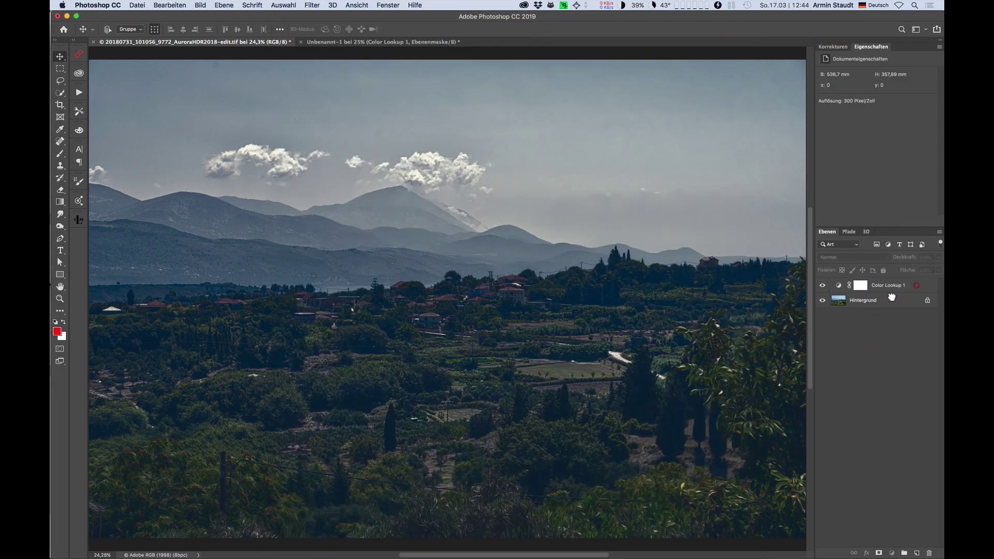
# On Color Lookup 1, set RGB table order and BGR data order.
pyautogui.click(892, 290)
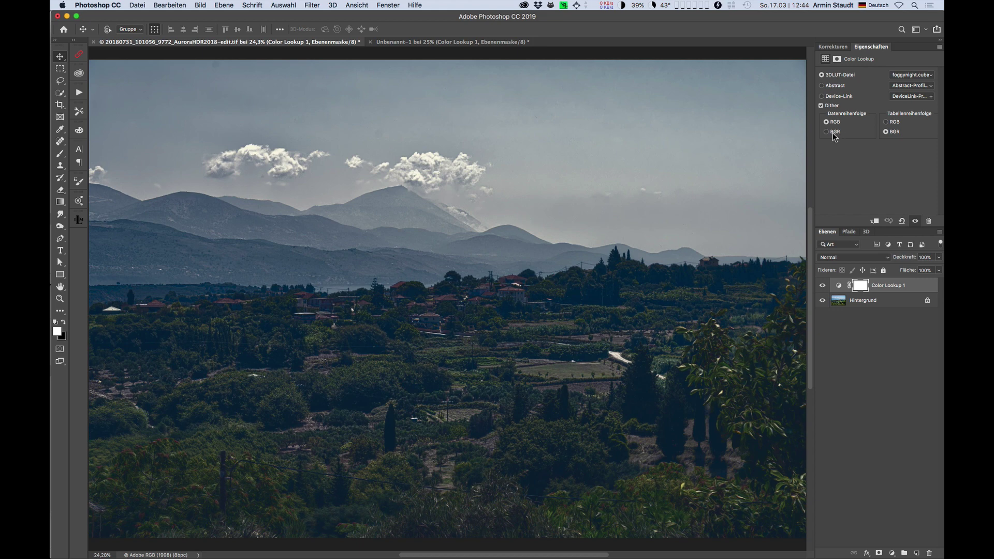
pyautogui.click(830, 132)
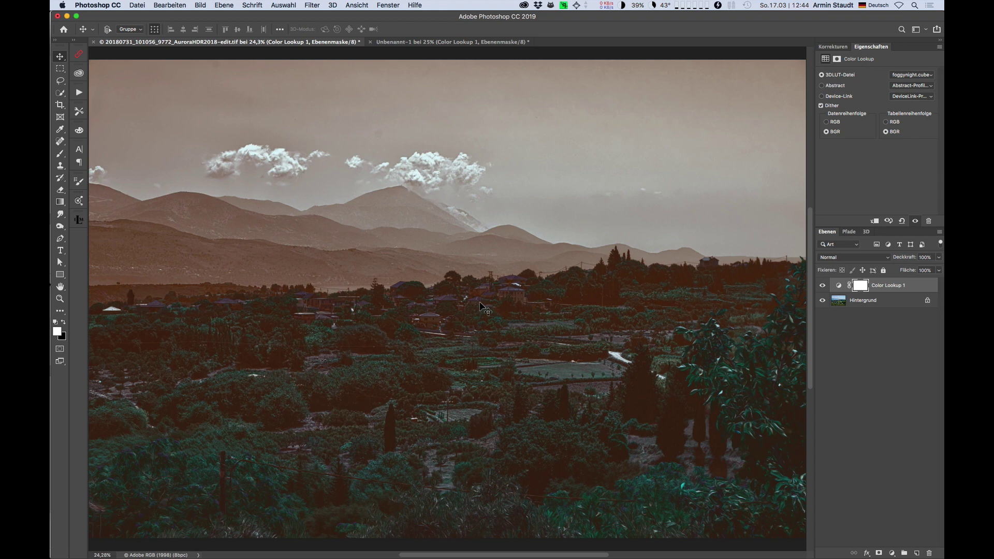
pyautogui.click(827, 122)
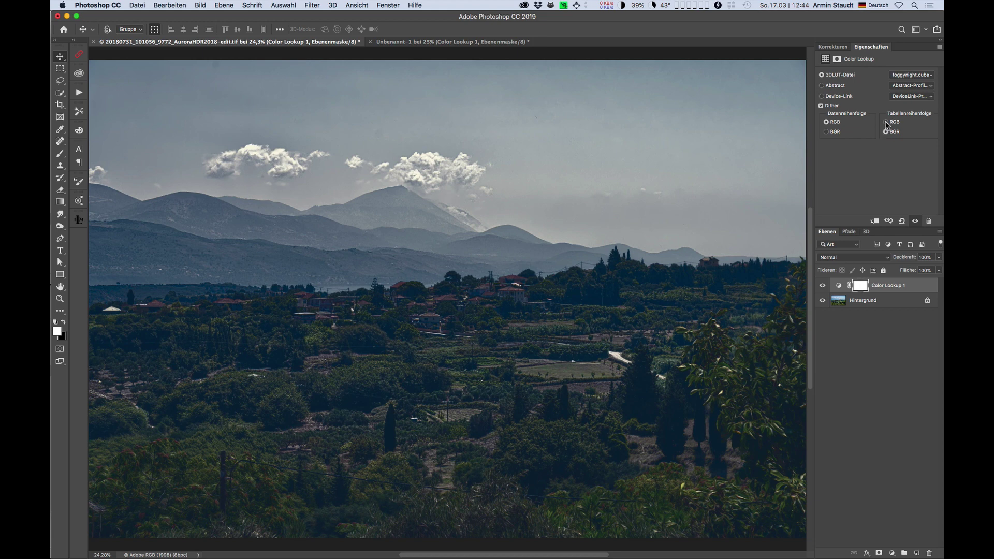
pyautogui.click(886, 122)
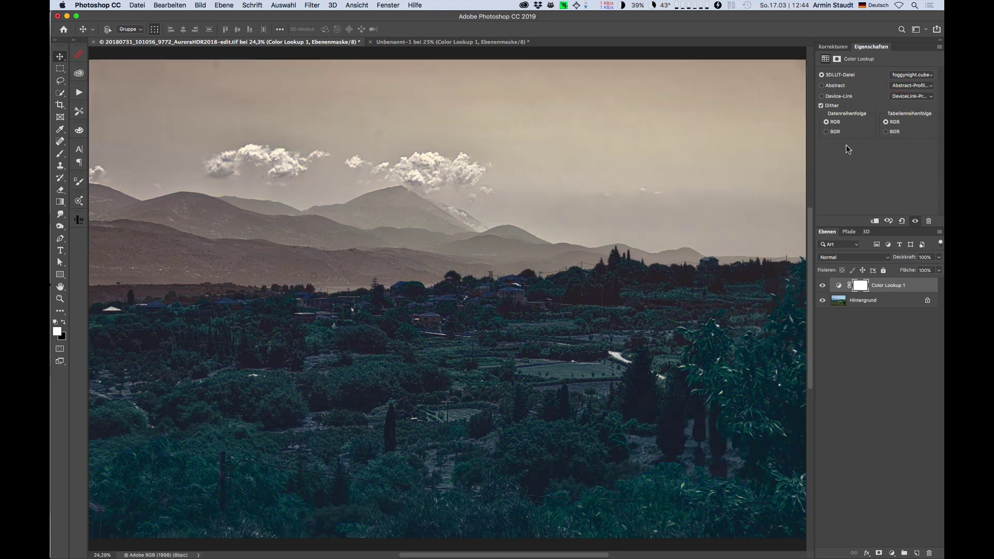
pyautogui.click(827, 131)
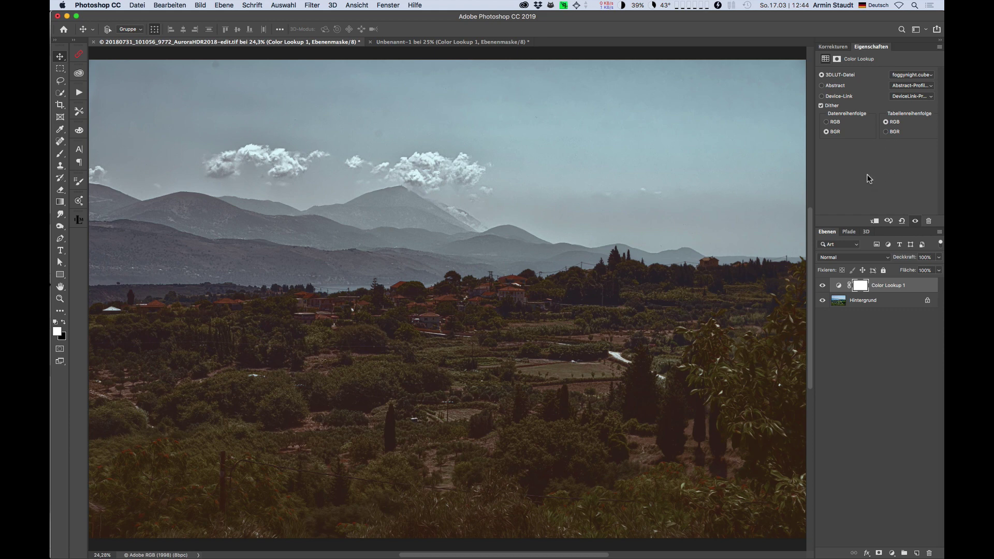
pyautogui.click(906, 74)
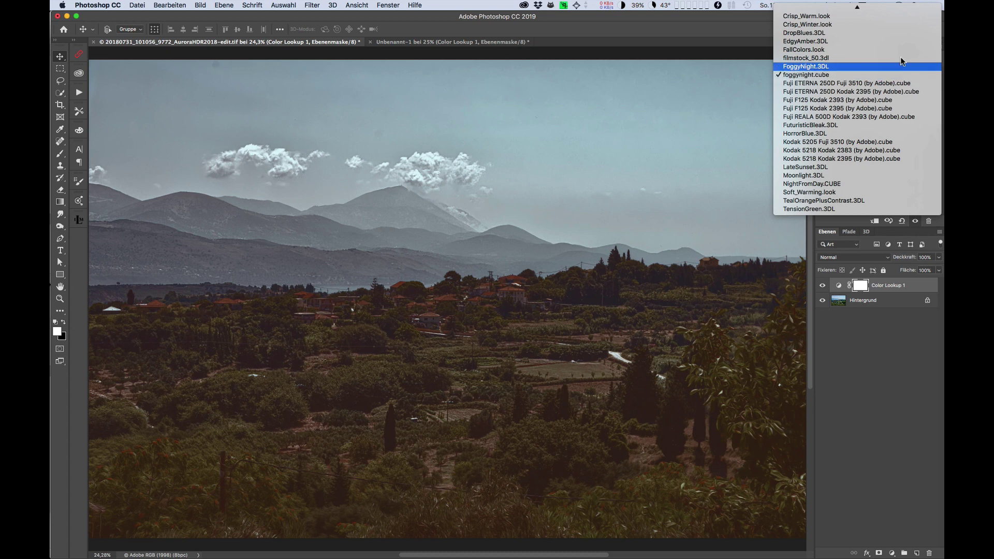
# Load FallColors.look, then switch the lookup to arp_look_weltuntergang.cube.
pyautogui.scroll(5, 896, 83)
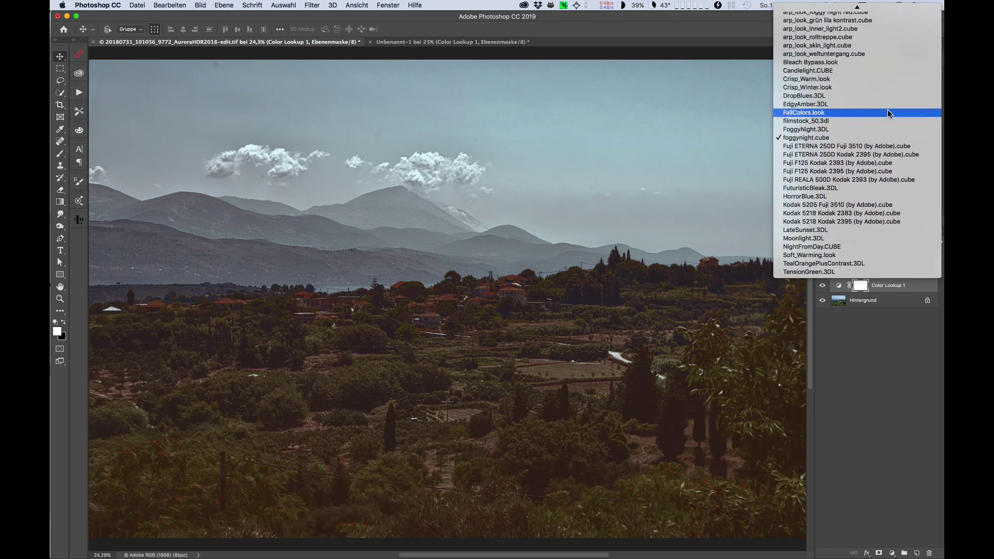
pyautogui.click(887, 111)
pyautogui.click(911, 76)
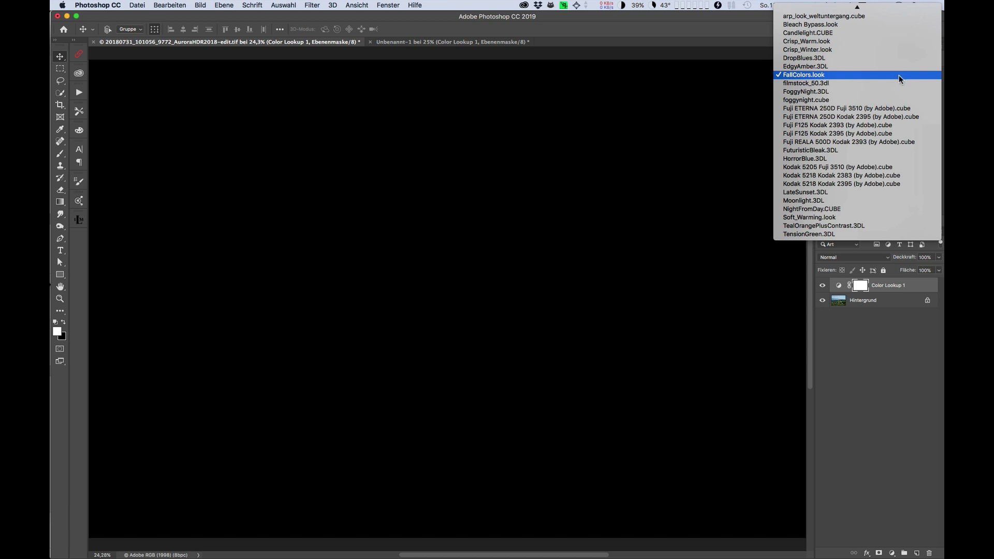
pyautogui.scroll(4, 896, 74)
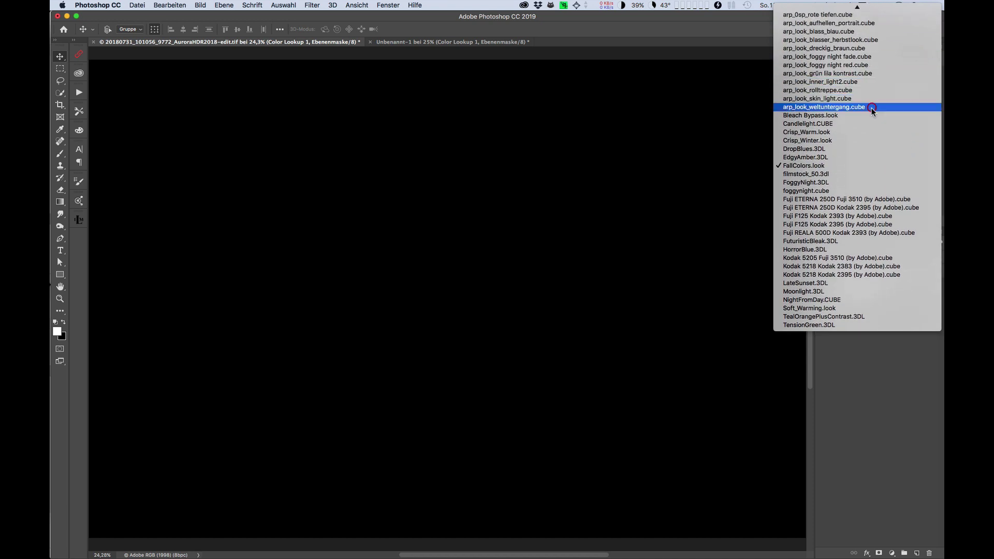
pyautogui.click(871, 107)
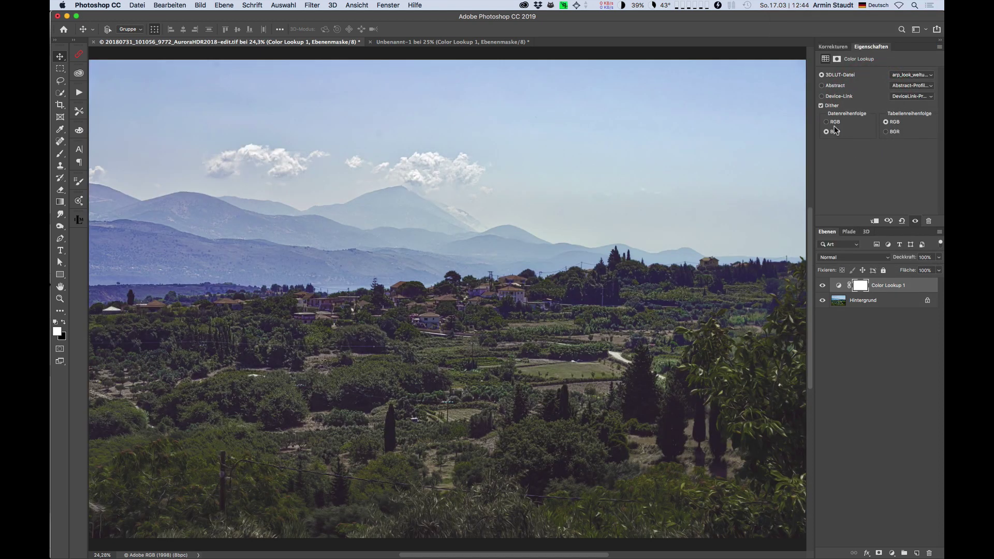
# Toggle the data order between RGB and BGR, ending on RGB.
pyautogui.click(827, 122)
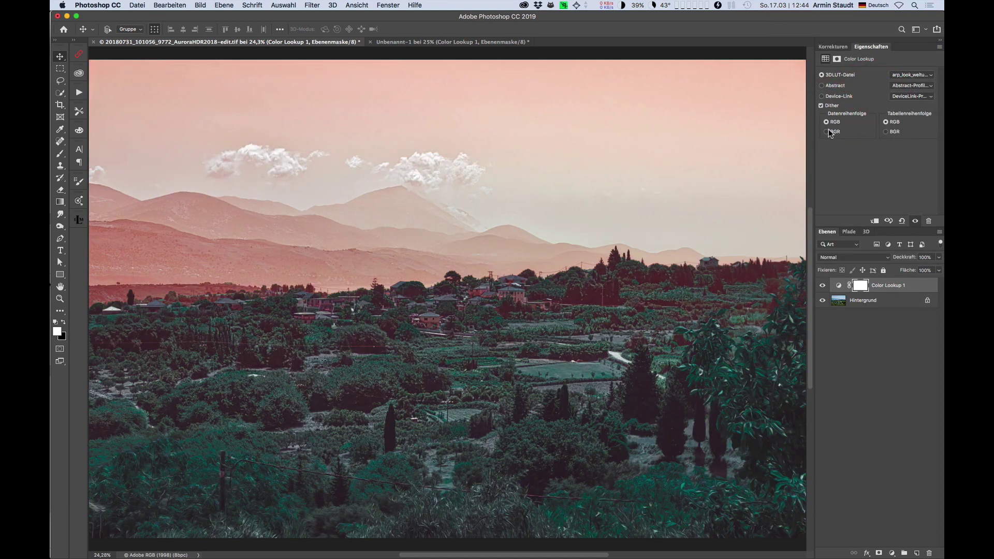
pyautogui.click(827, 132)
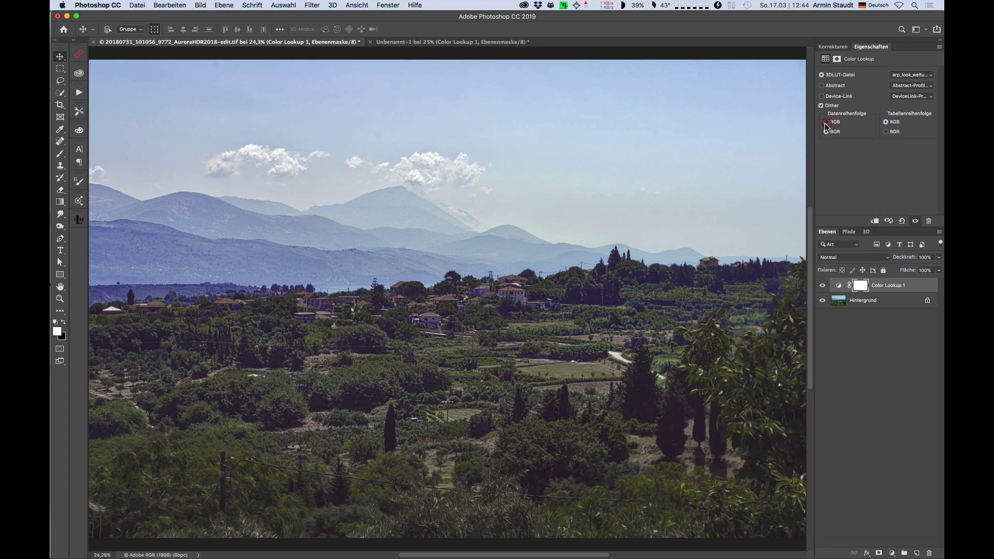
pyautogui.click(826, 123)
pyautogui.click(827, 132)
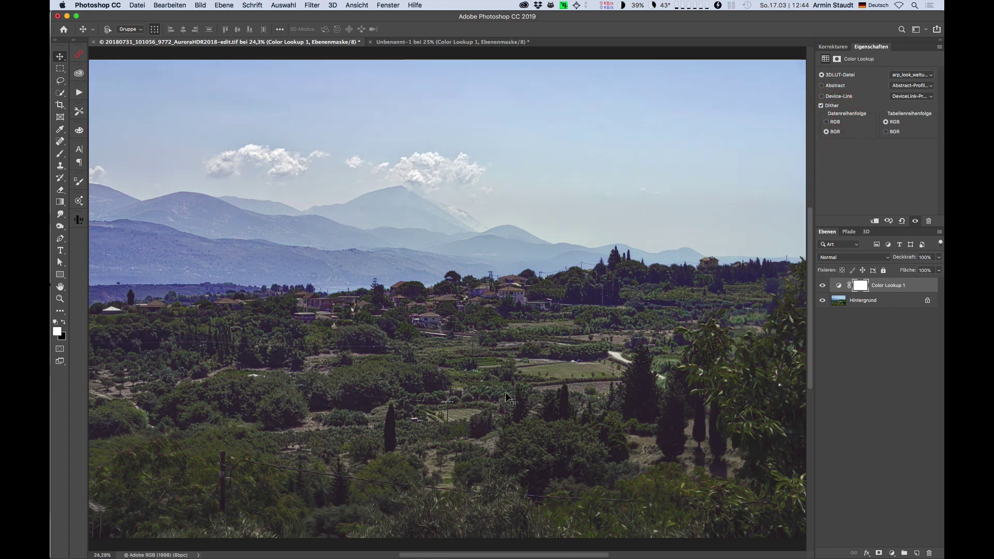
pyautogui.click(826, 122)
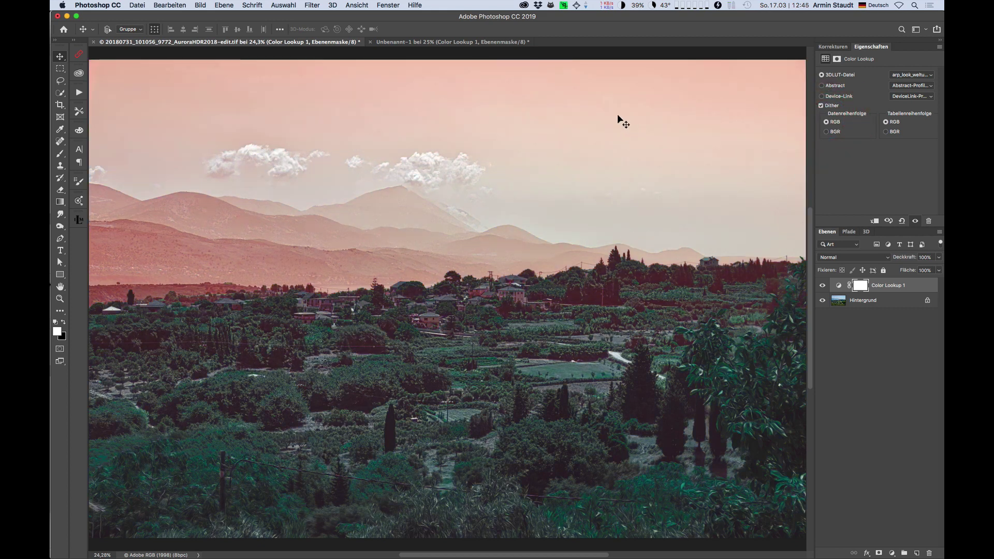